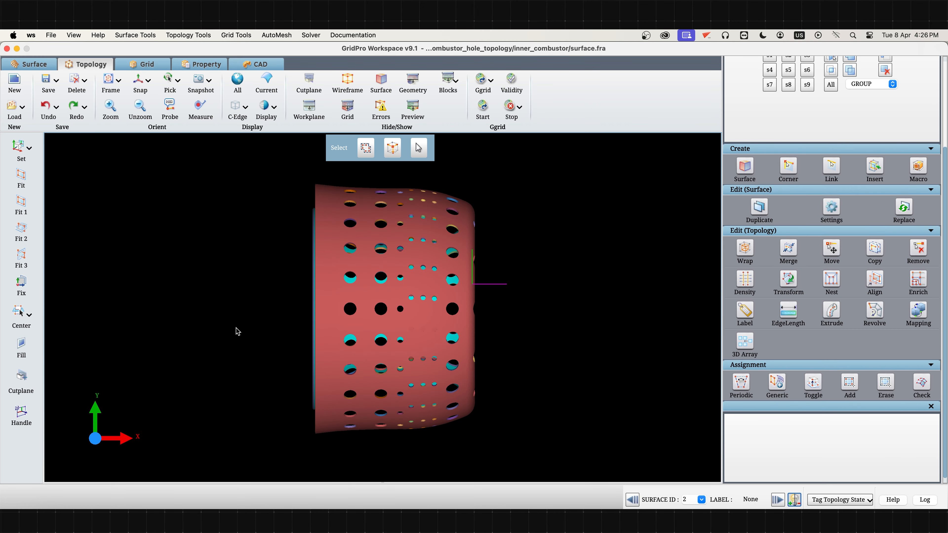
- Examine the perforated inner combustor from the side and from both open ends
mouse_move(247, 332)
left_mouse_down()
mouse_move(503, 349)
mouse_move(550, 310)
left_mouse_up()
left_click_drag(628, 328, 578, 373)
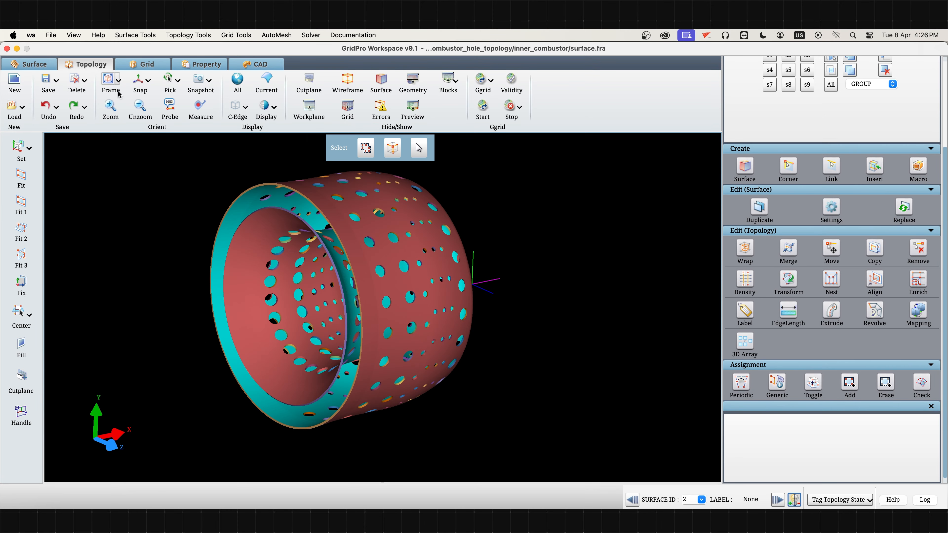
left_click(138, 81)
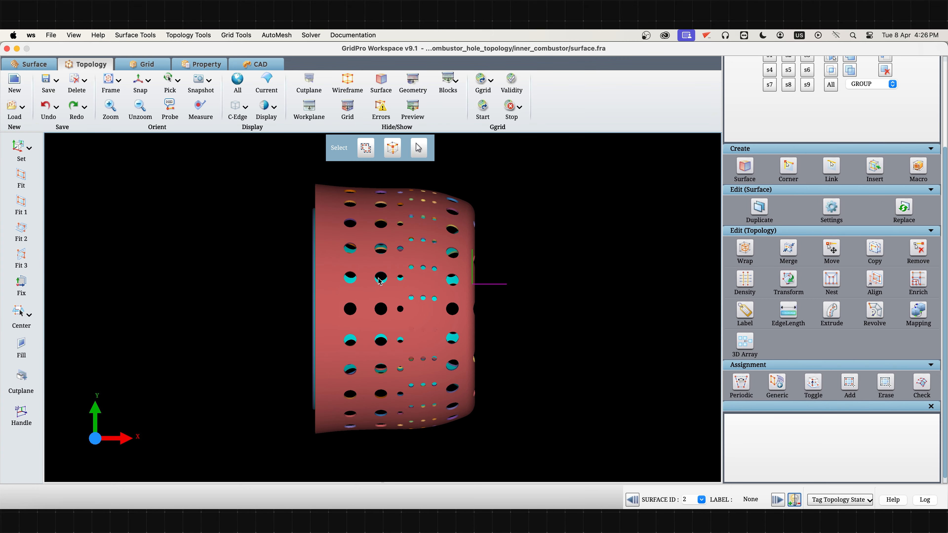
left_click_drag(550, 314, 367, 313)
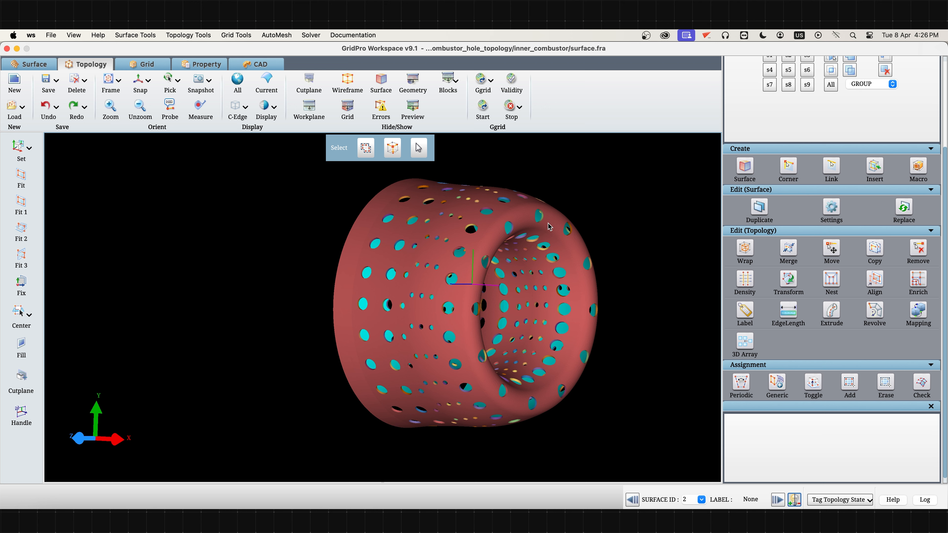
mouse_move(184, 361)
left_mouse_down()
mouse_move(282, 338)
mouse_move(701, 313)
left_mouse_up()
left_click_drag(337, 412, 569, 322)
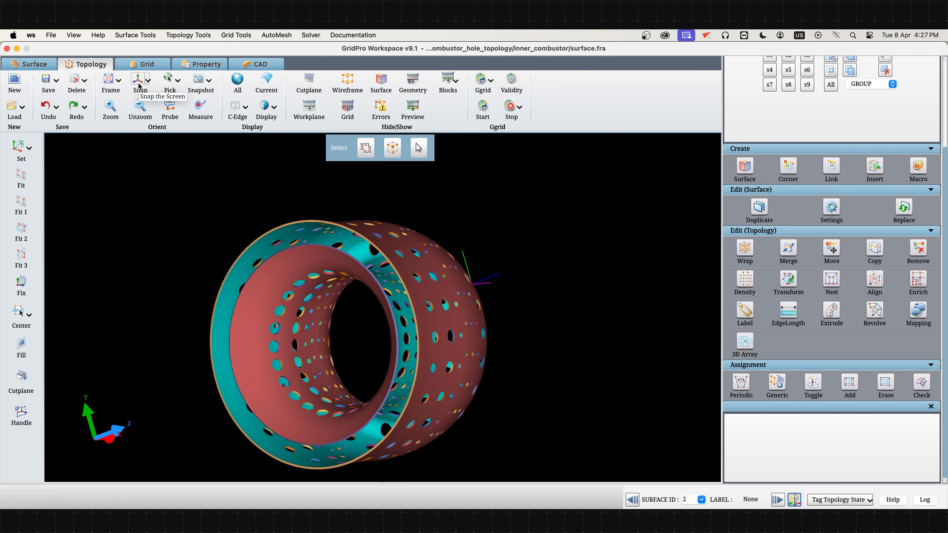
- Open the Holes topology tool and review the surface groups available for the holes group
left_click(186, 35)
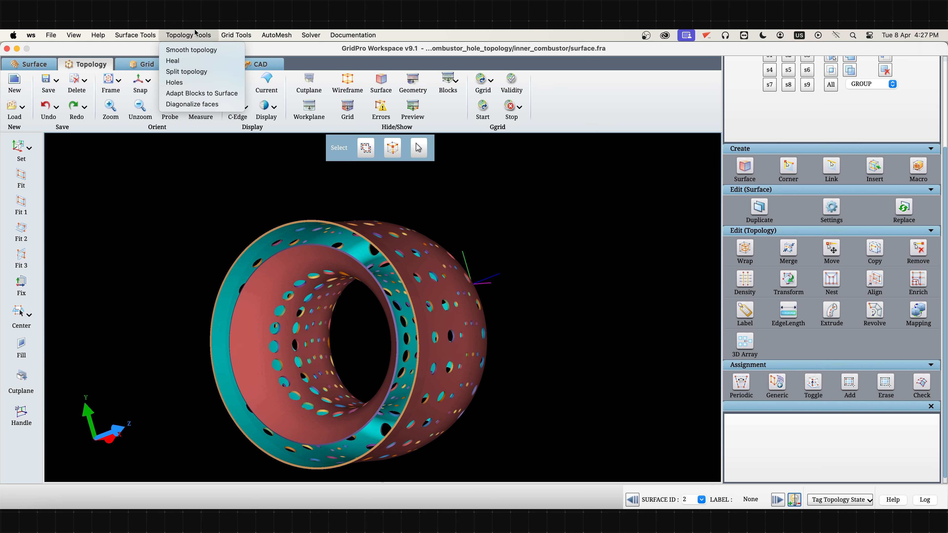
left_click(185, 83)
left_click_drag(944, 178, 946, 328)
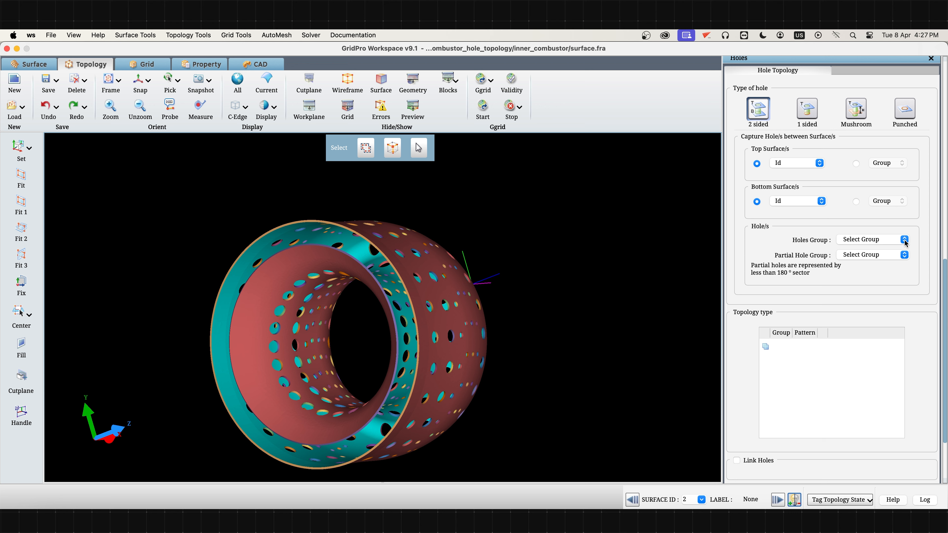
left_click(869, 239)
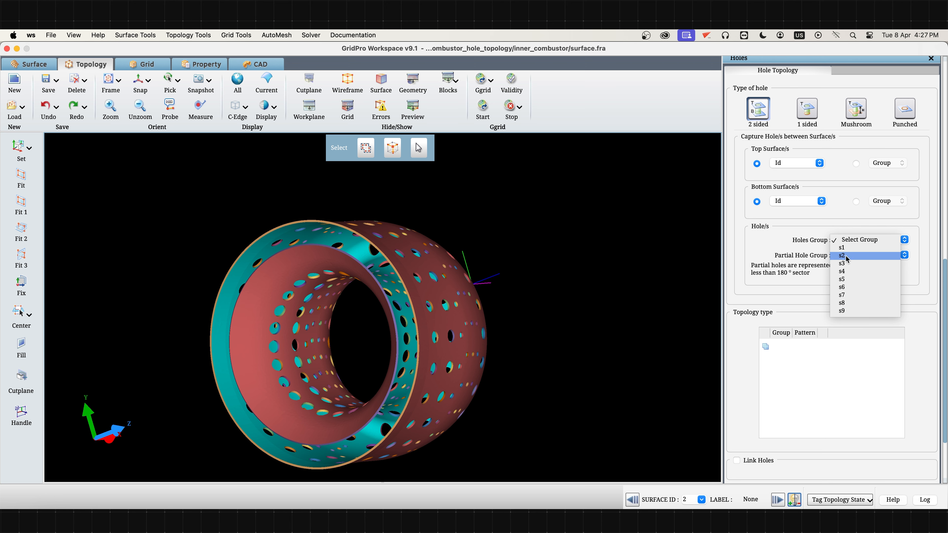
left_click(759, 244)
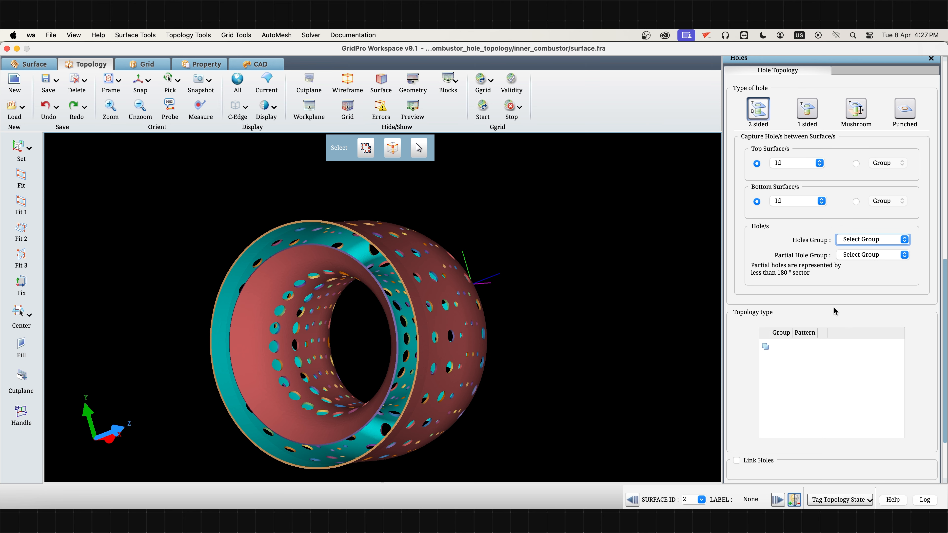
- Activate surface group s1, set the reference display to ALL, and add every combustor surface to the group
scroll(835, 311, "up", 15)
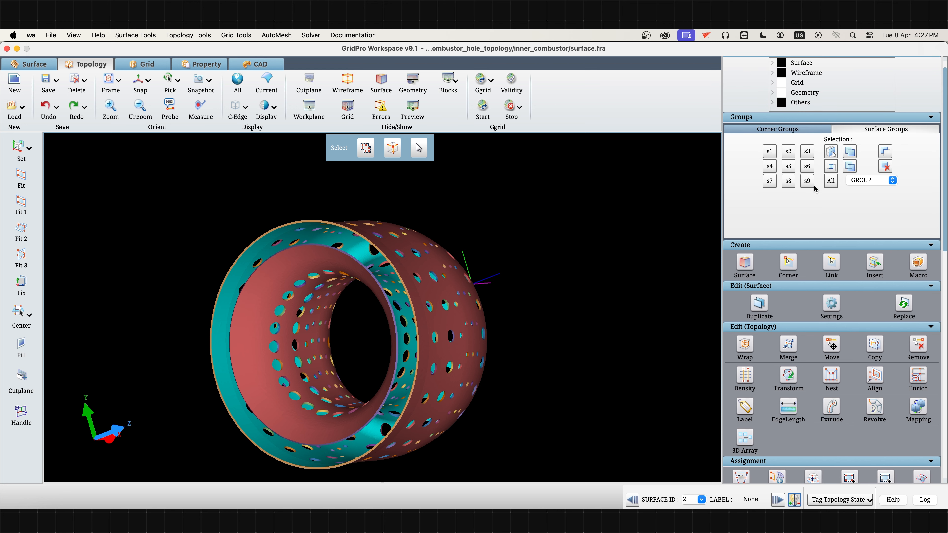
left_click(770, 151)
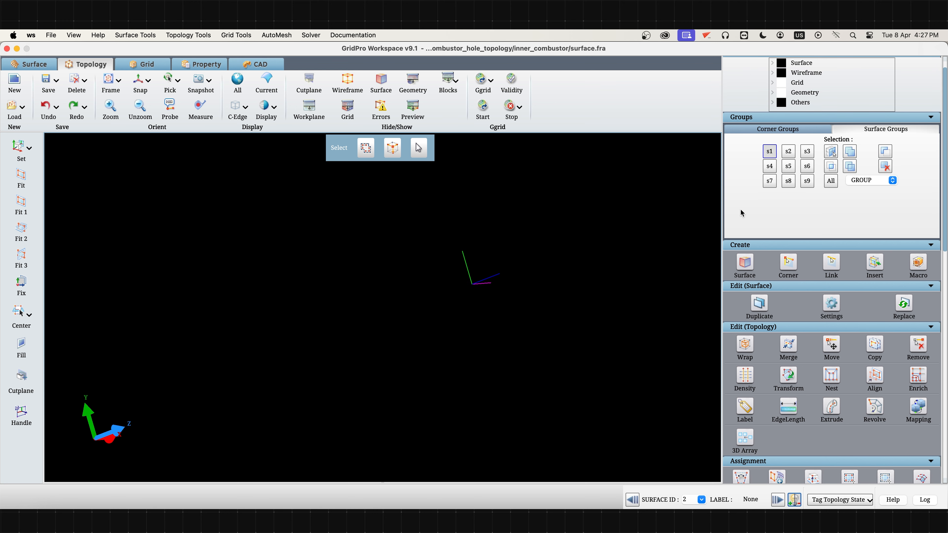
left_click(877, 180)
left_click(874, 176)
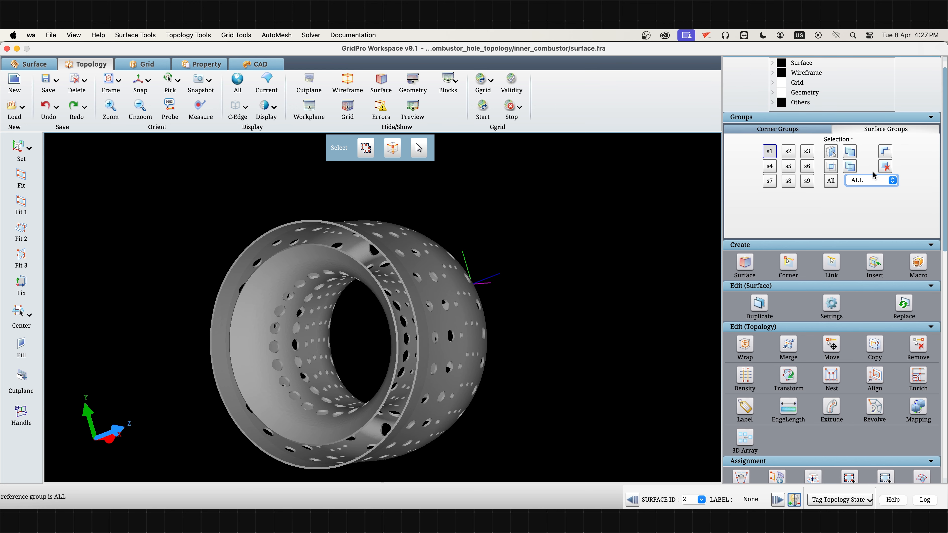
left_click(854, 154)
right_click_drag(210, 194, 534, 460)
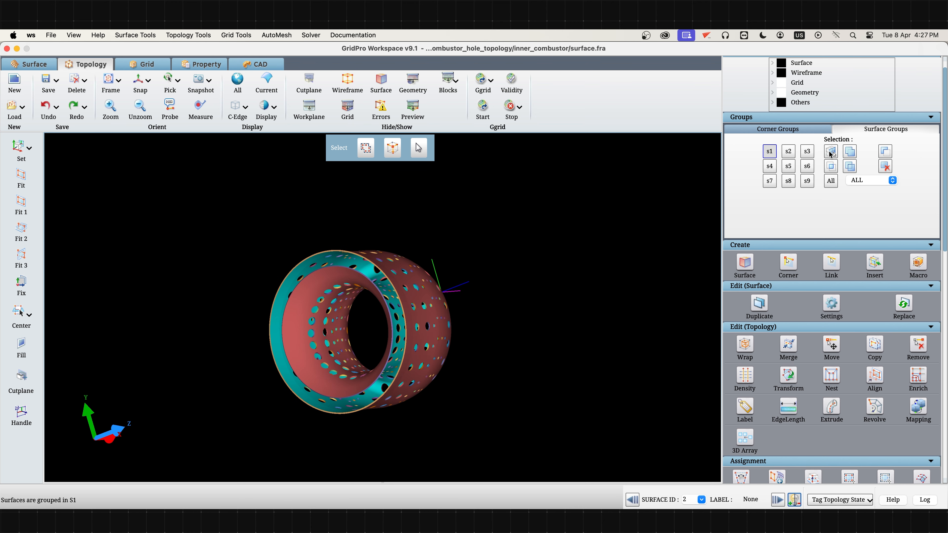
- Remove the outer wall, inner wall and the two end rim surfaces from group s1, leaving only hole surfaces
left_click(830, 153)
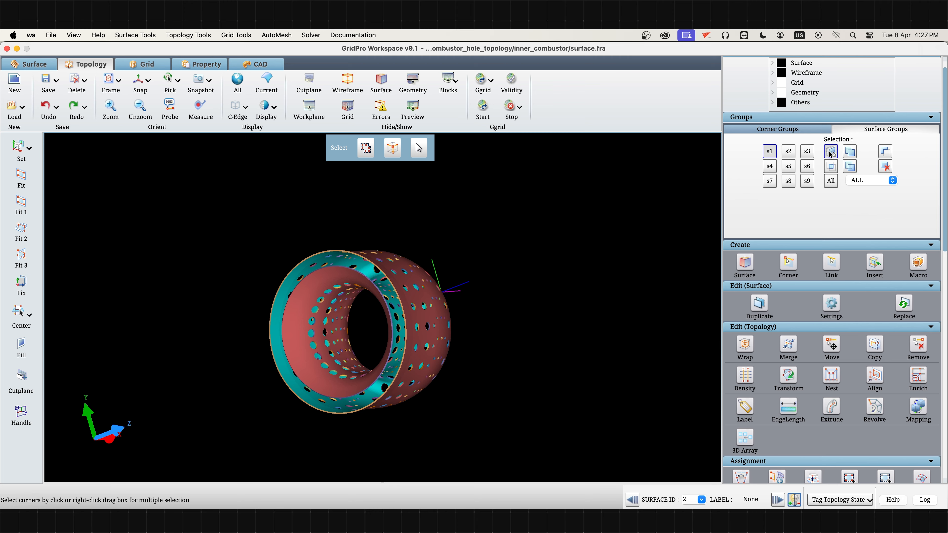
scroll(448, 329, "up", 5)
left_click(485, 334)
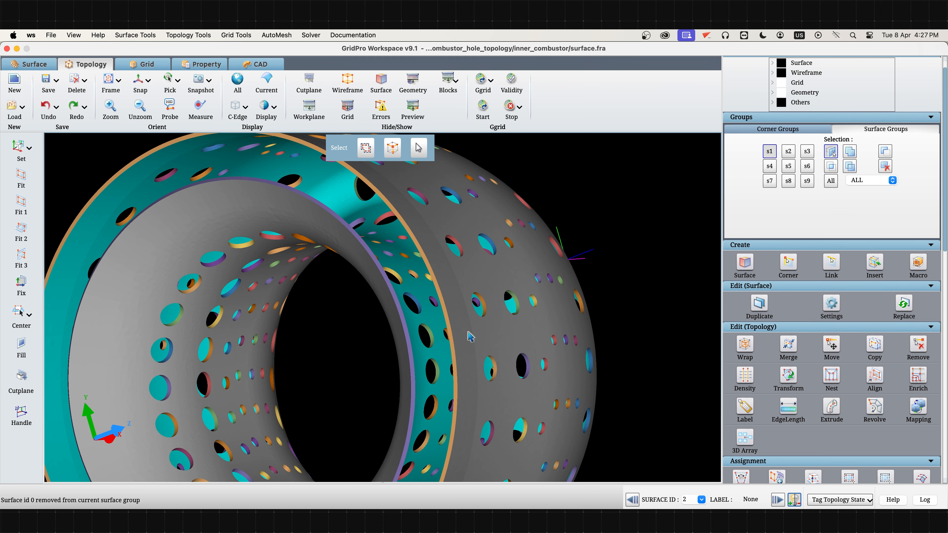
scroll(437, 327, "up", 3)
scroll(448, 409, "up", 5)
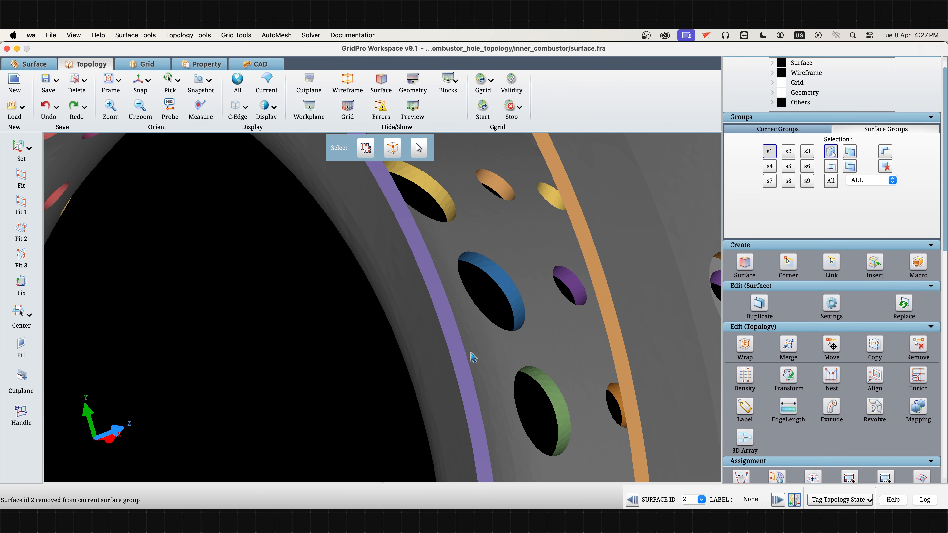
left_click(454, 339)
left_click(598, 296)
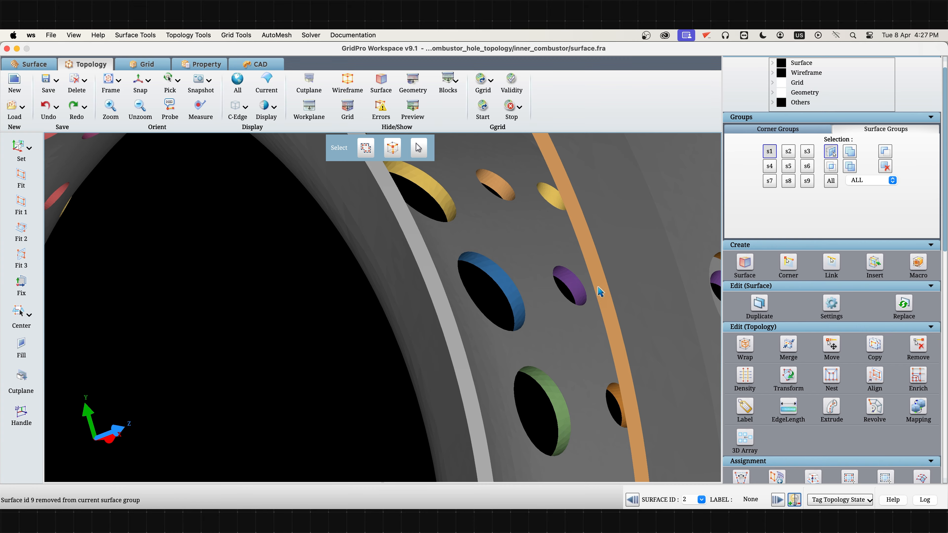
scroll(597, 401, "down", 10)
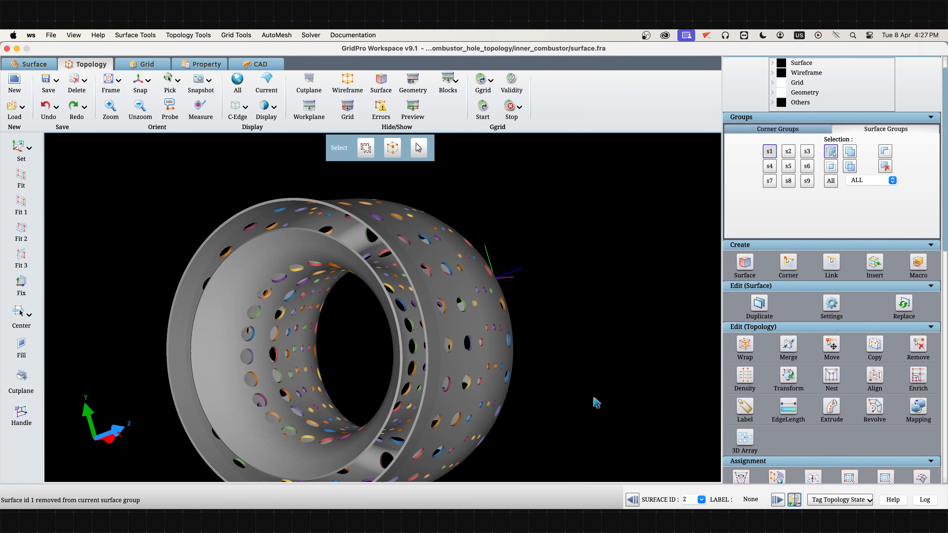
- Isolate group s1 to review its hole surfaces, restore the display of all surfaces in a side view, and deactivate the group
left_click(874, 181)
left_click(875, 190)
left_click_drag(522, 337, 631, 329)
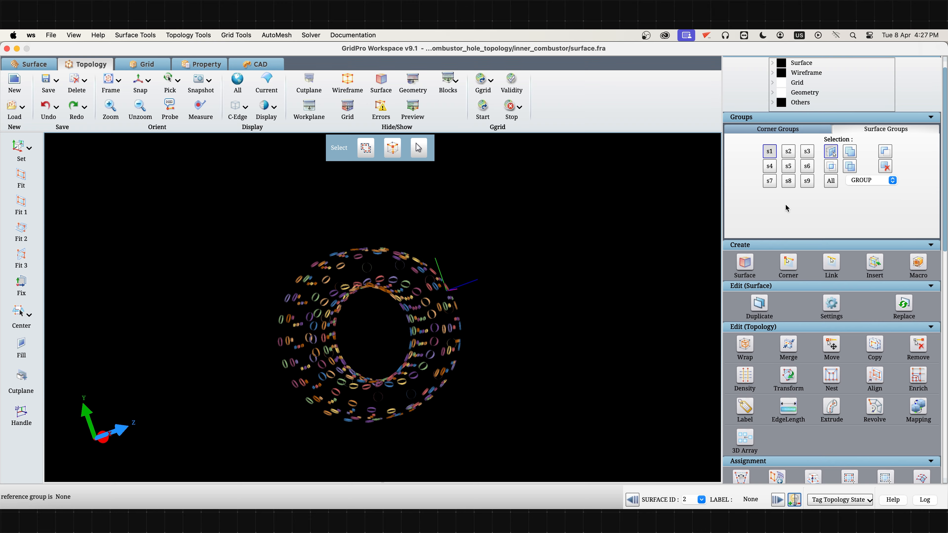
left_click(892, 181)
left_click(876, 173)
mouse_move(635, 412)
left_mouse_down()
mouse_move(299, 377)
mouse_move(157, 348)
left_mouse_up()
left_click(137, 80)
scroll(284, 315, "up", 5)
right_click_drag(251, 316, 231, 346)
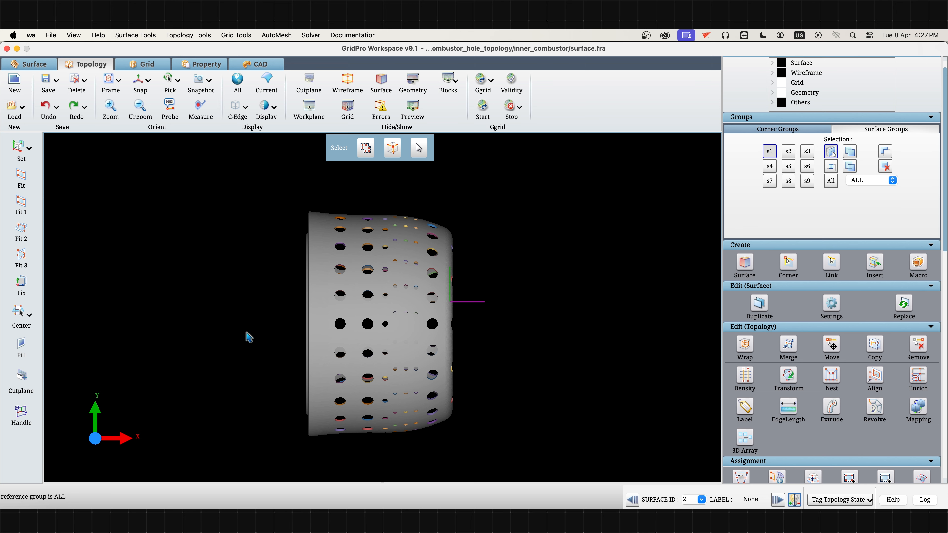
left_click(768, 152)
scroll(375, 368, "up", 3)
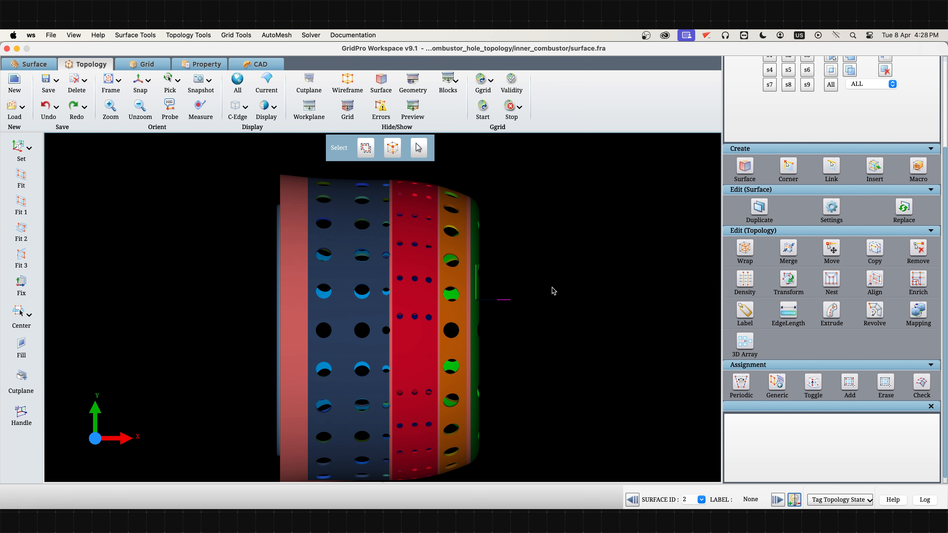
- Empty surface group s2 and copy the hole surfaces of s1 into it
scroll(934, 175, "up", 5)
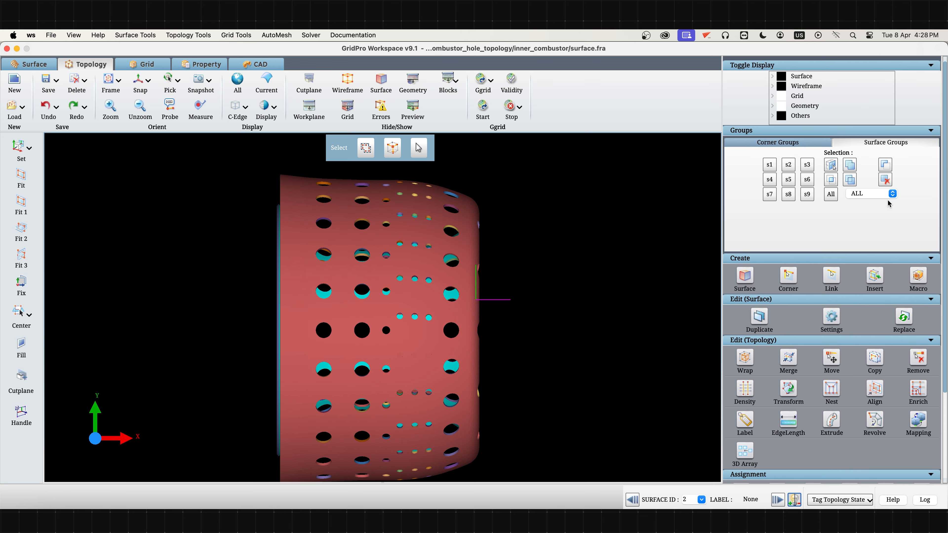
left_click(787, 166)
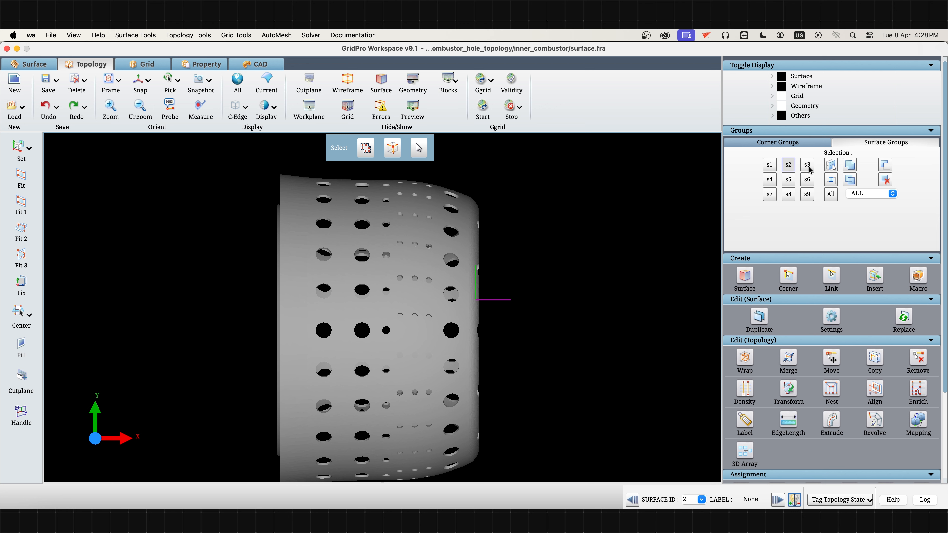
left_click(883, 181)
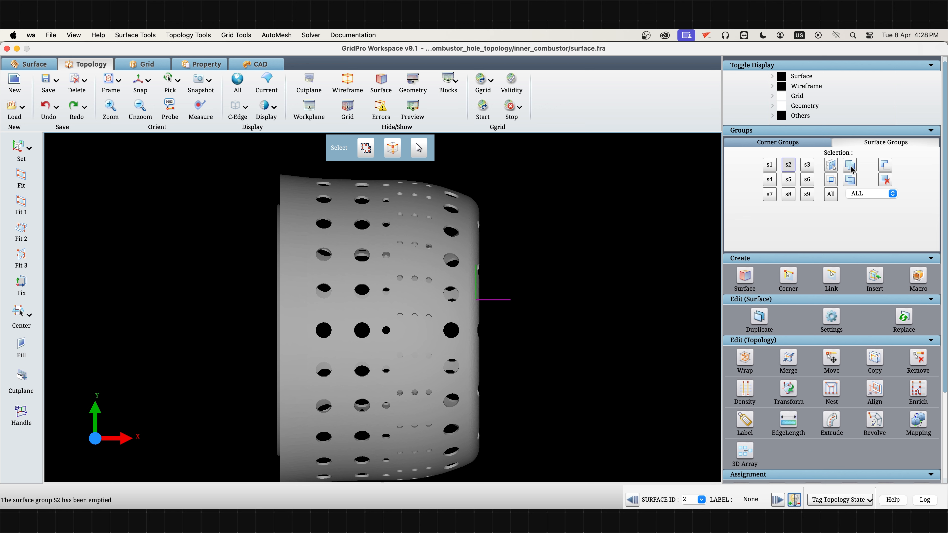
left_click(850, 164)
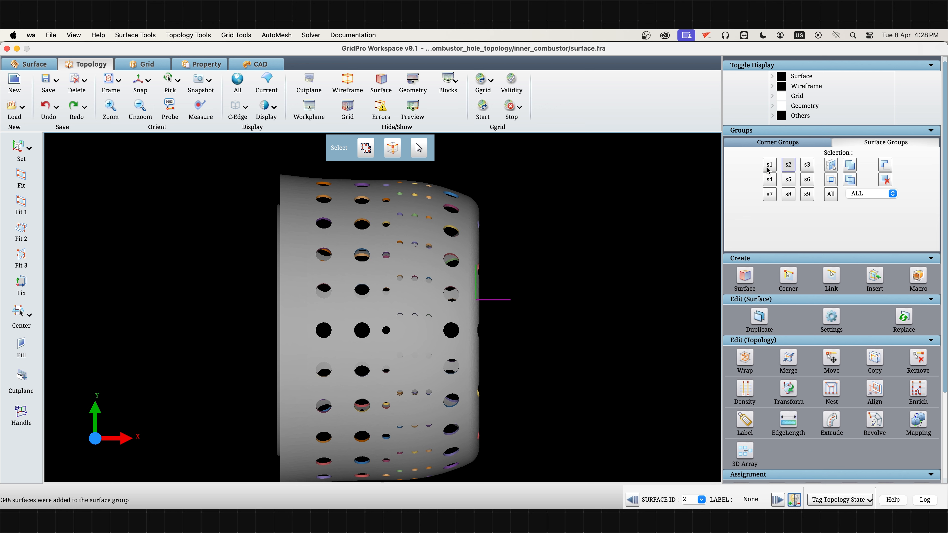
- Copy the hole surfaces of s1 into surface groups s3 and s4
left_click(807, 165)
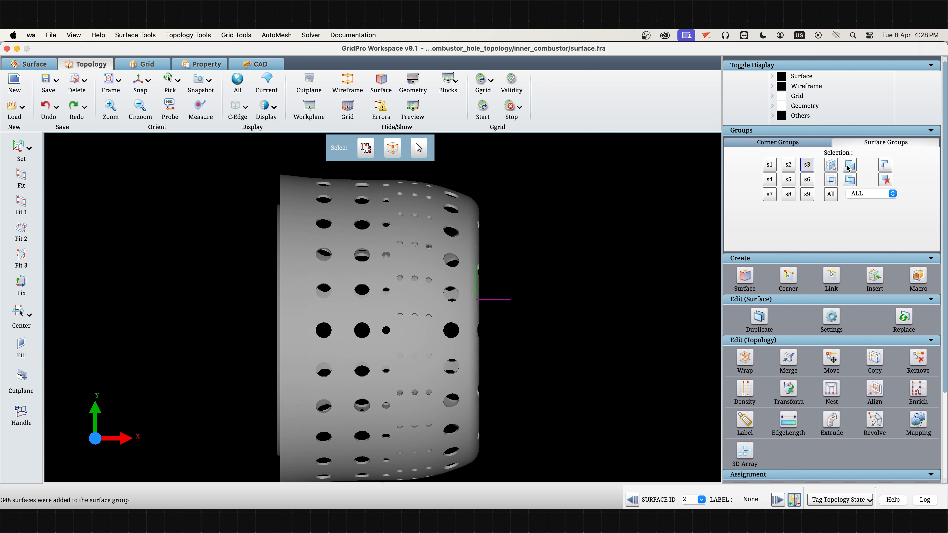
left_click(849, 166)
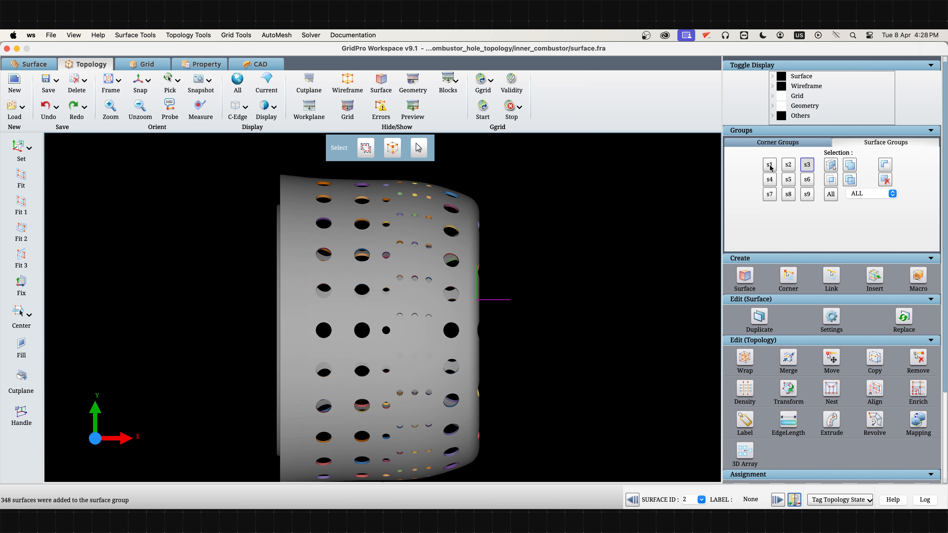
left_click(770, 179)
left_click(849, 165)
- Set the display to GROUP and retain in s1 only the two large-hole rows and adjacent small-hole row near the flat open end
left_click(769, 165)
left_click(859, 195)
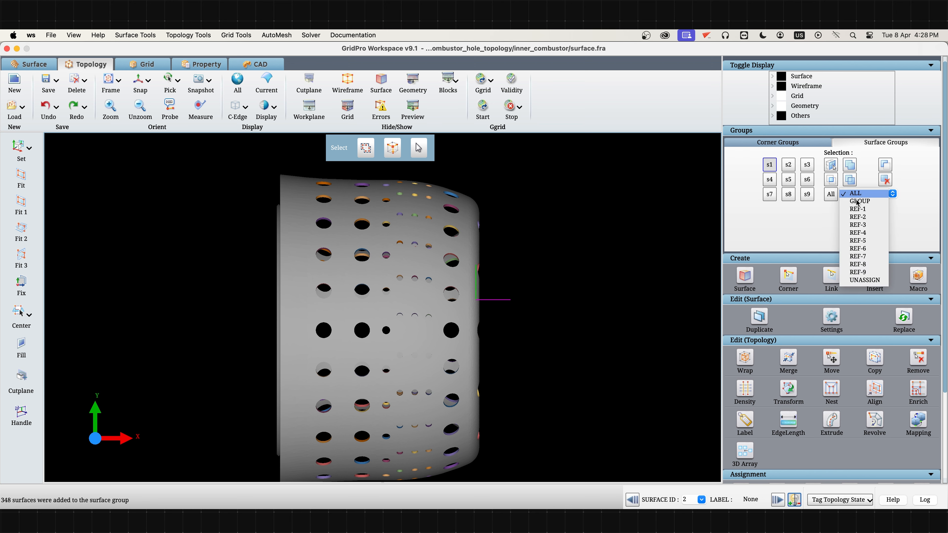
left_click(859, 201)
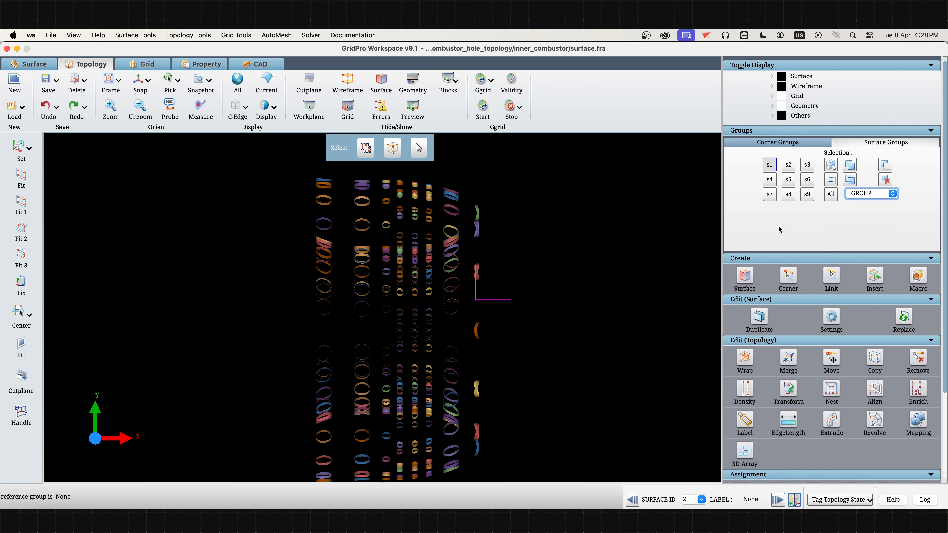
left_click(831, 181)
scroll(481, 319, "down", 2)
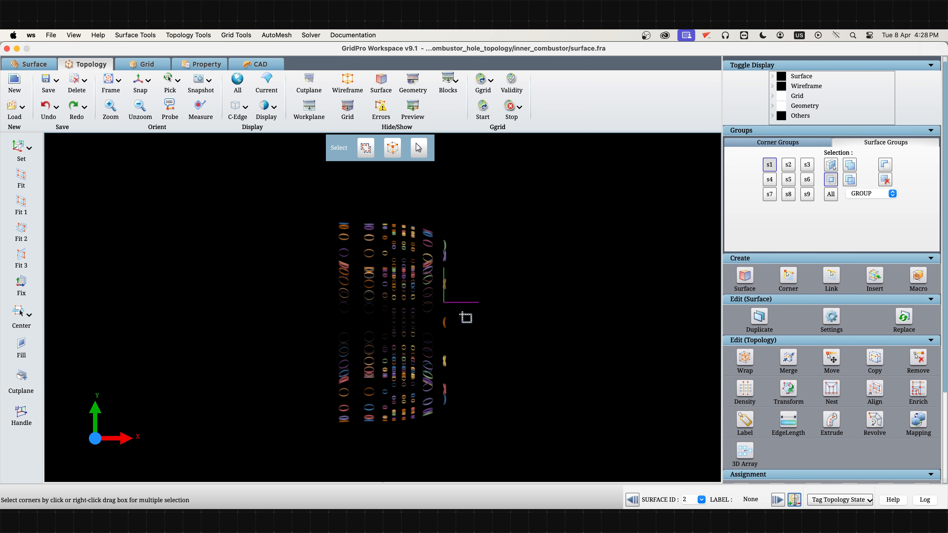
right_click_drag(306, 202, 382, 453)
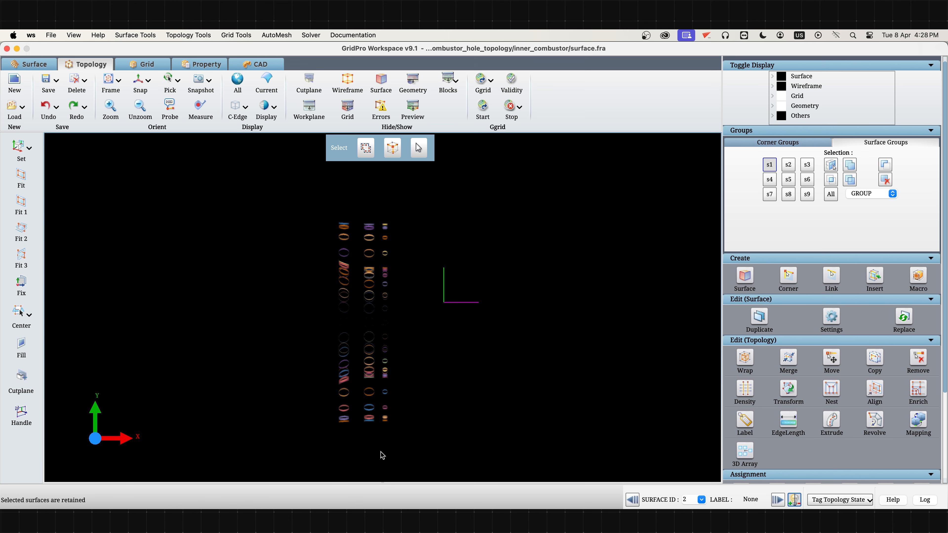
left_click(769, 165)
- Retain in group s2 only the three rows of small holes in the middle of the combustor
left_click(788, 165)
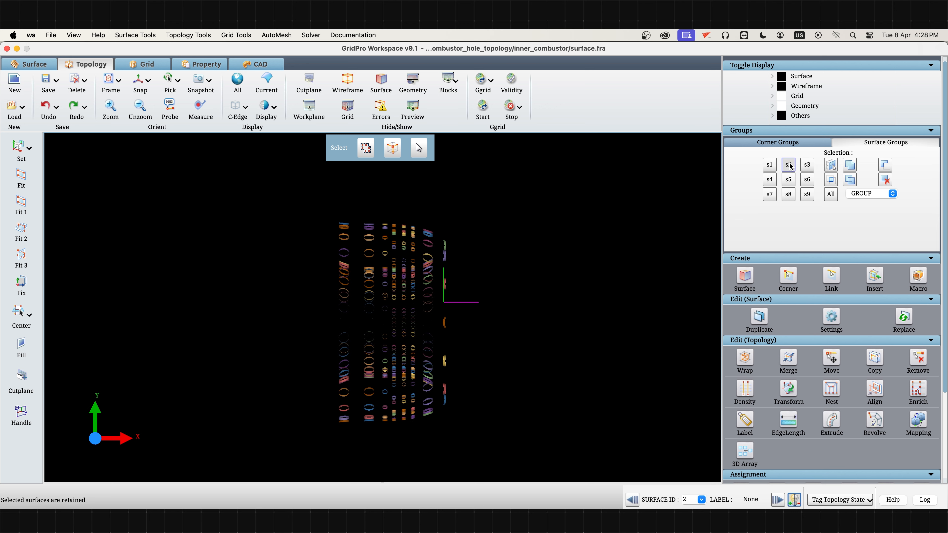
left_click(831, 180)
scroll(451, 254, "up", 2)
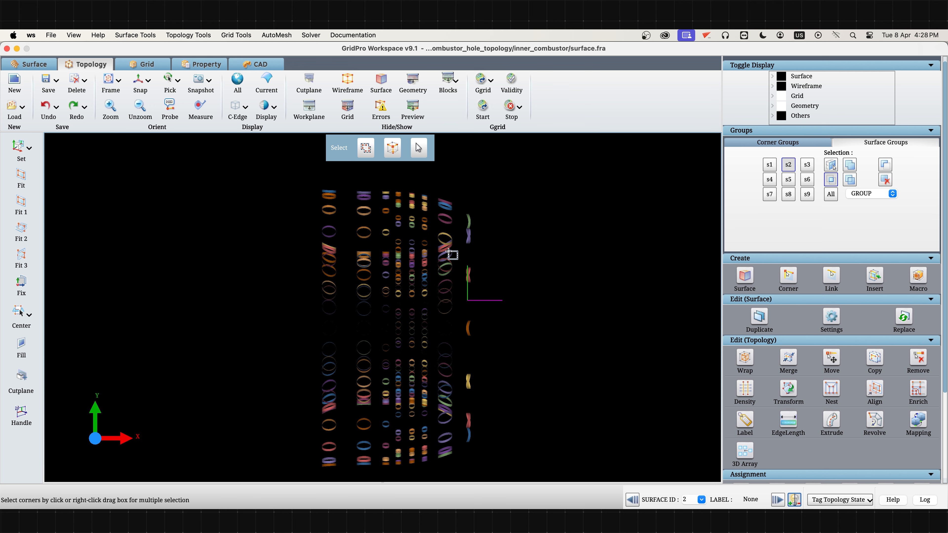
right_click_drag(426, 196, 389, 467)
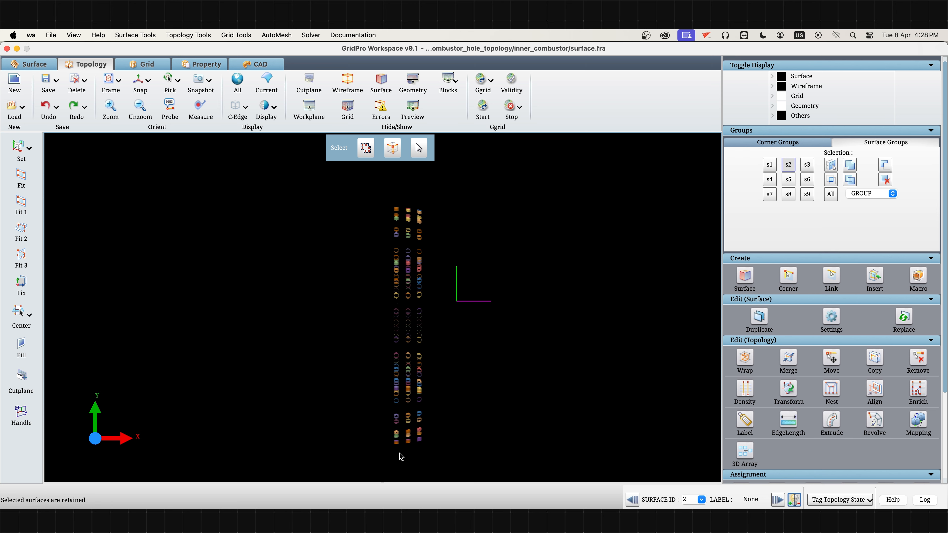
left_click(790, 164)
- Retain in group s3 only the single row of large holes just before the rounded end
left_click(807, 165)
left_click(831, 180)
right_click_drag(451, 201, 423, 465)
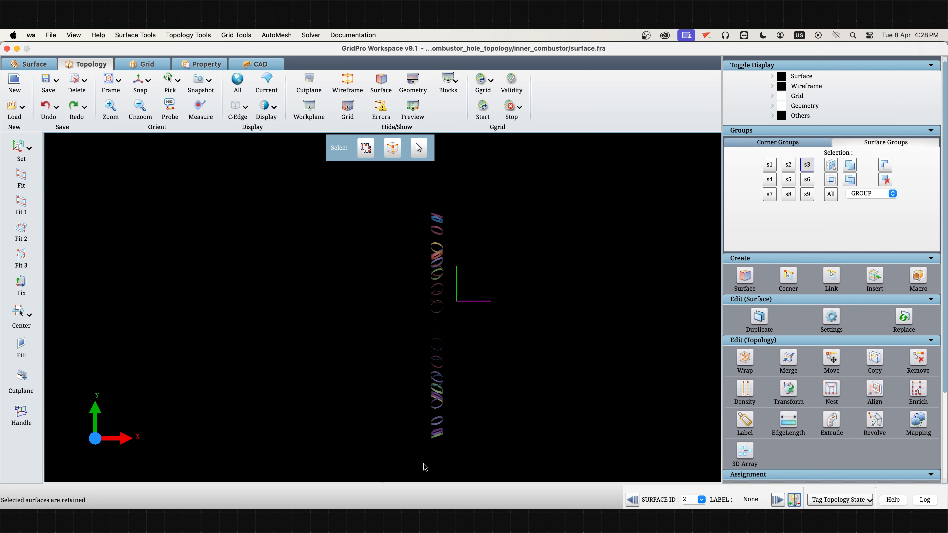
left_click(808, 164)
- Retain in group s4 only the last row of hole surfaces at the combustor's rounded end
left_click(771, 175)
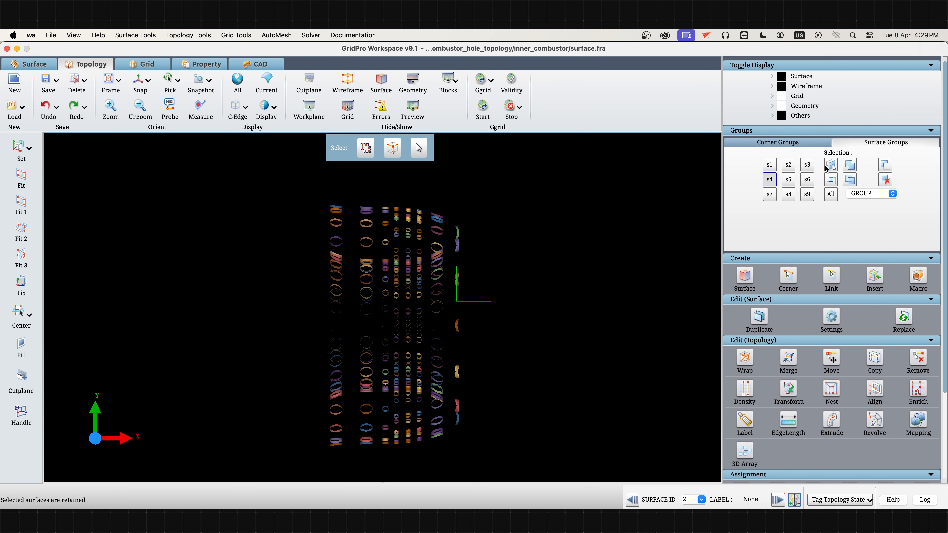
left_click(831, 180)
right_click_drag(563, 191, 446, 469)
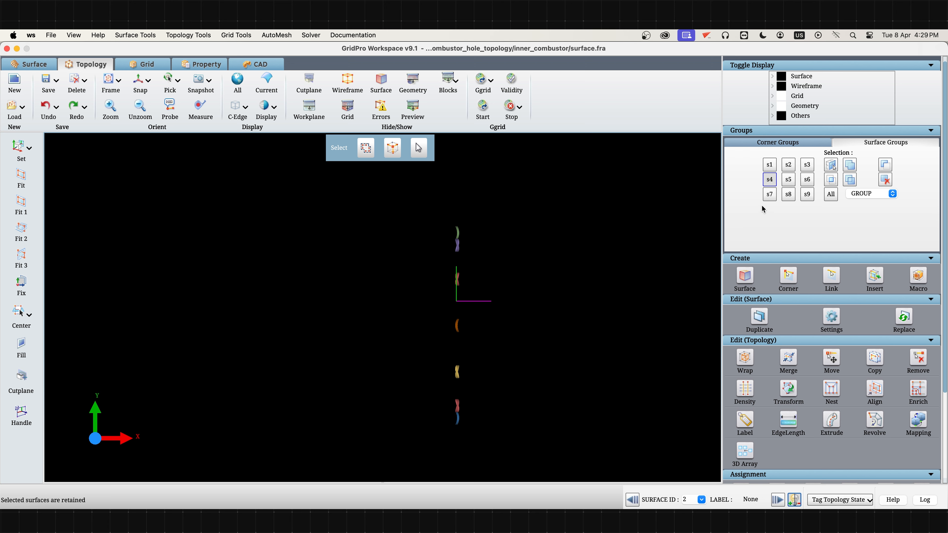
left_click(769, 181)
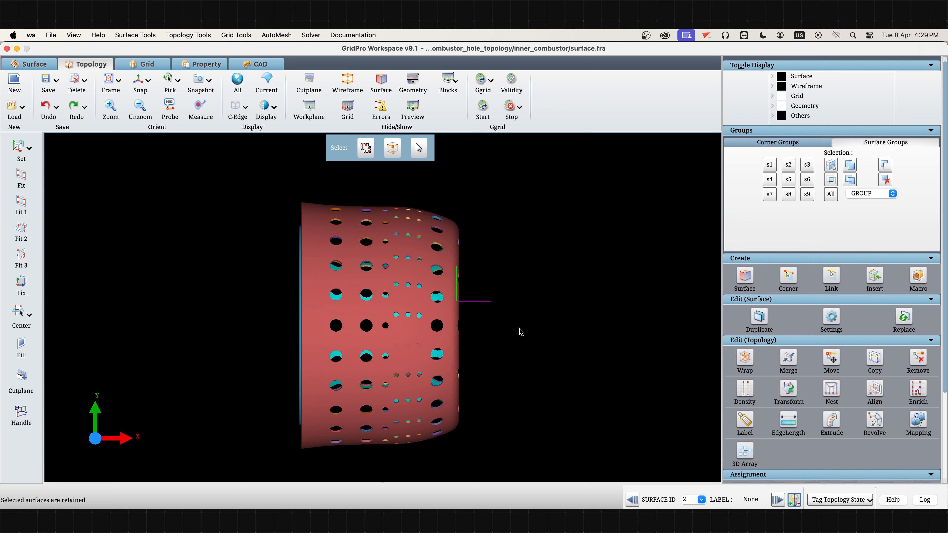
- Review the hole rows of surface groups s1, s3 and s4 with the display limited to GROUP
left_click(857, 194)
left_click(858, 195)
left_click(770, 165)
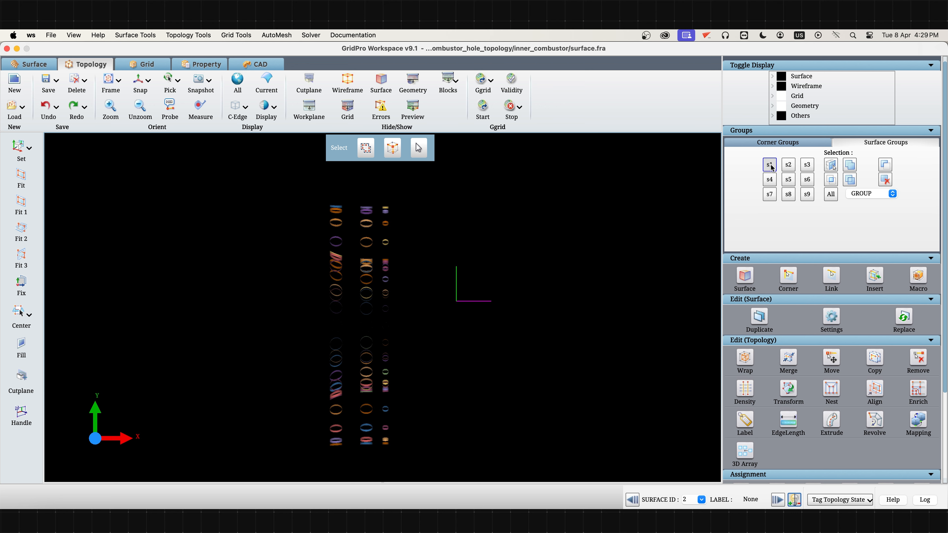
left_click(802, 169)
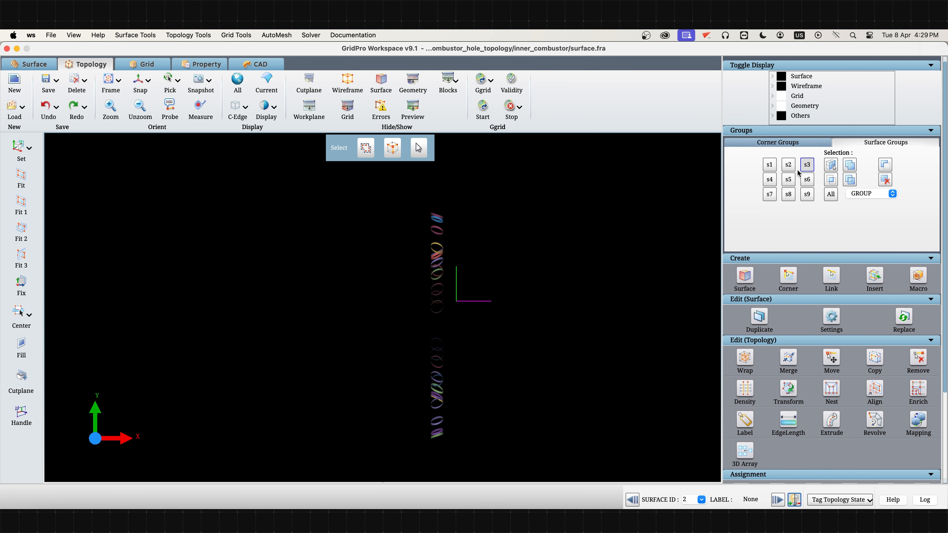
left_click(773, 179)
- Set the surface display to ALL and check groups s1 to s4 in turn on the full combustor
left_click(860, 193)
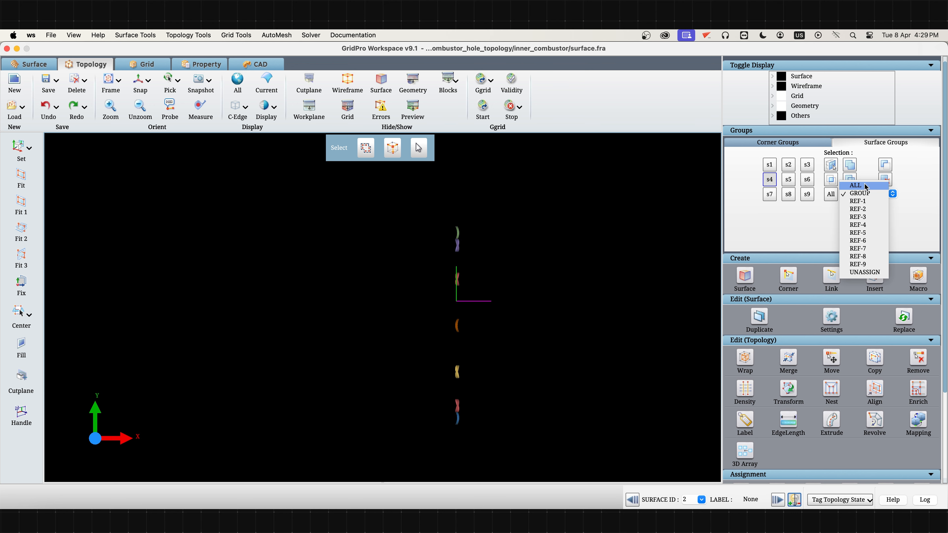
left_click(858, 183)
left_click(770, 164)
left_click(789, 166)
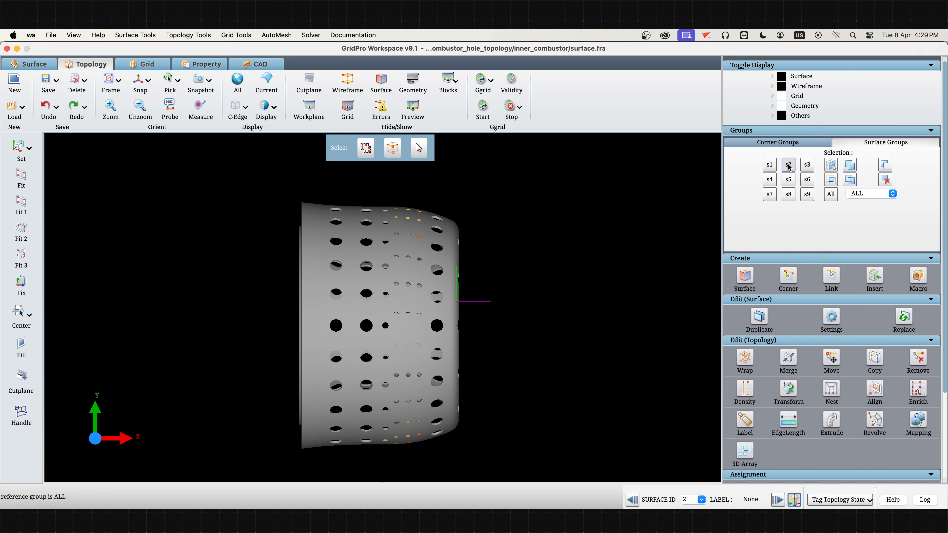
left_click(806, 168)
left_click(772, 181)
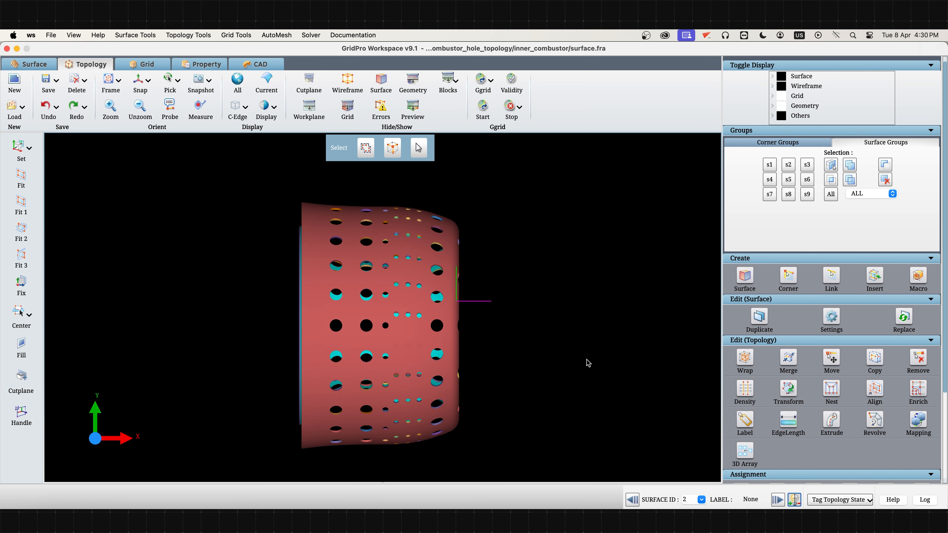
- Open the Holes topology tool, make the combustor's outer wall current and set the top surface ID to 0
left_click(188, 35)
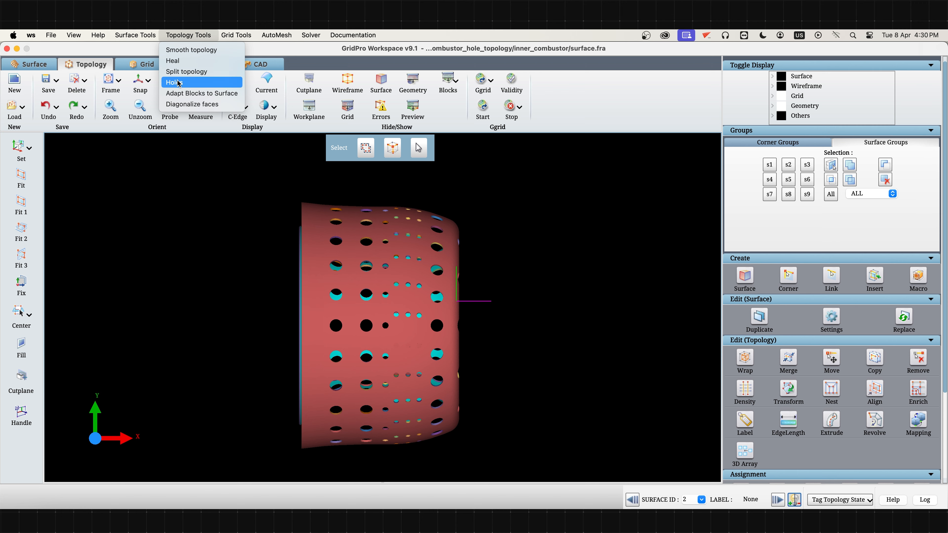
left_click(190, 79)
scroll(832, 276, "down", 10)
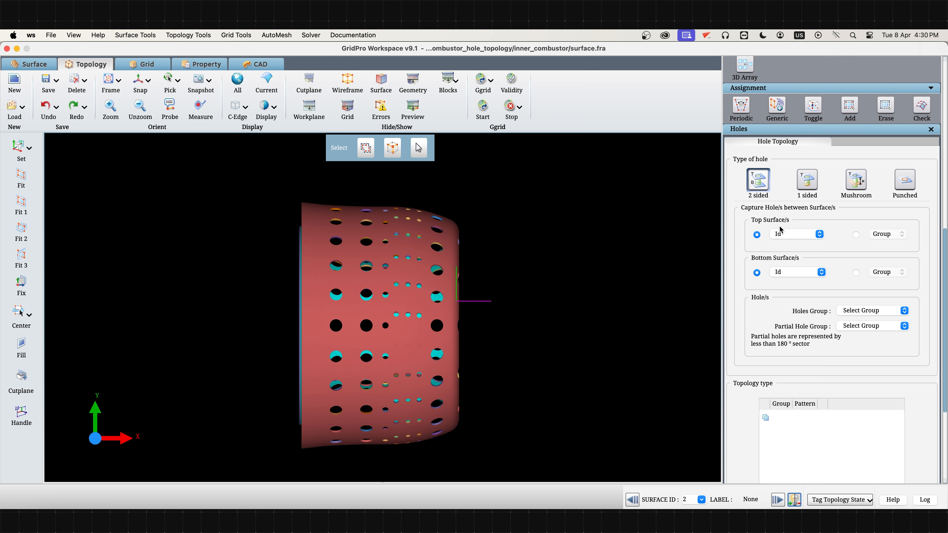
right_click(396, 341)
left_click(414, 351)
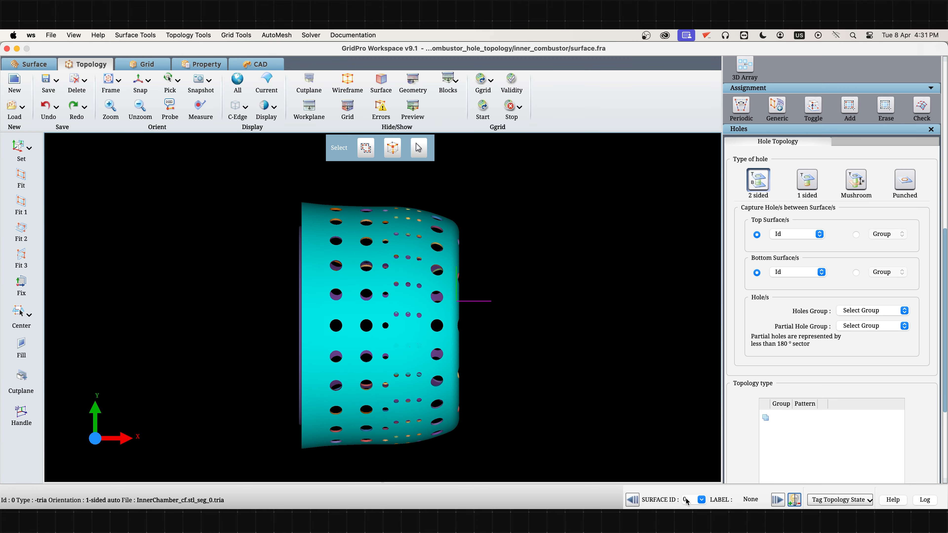
left_click(785, 236)
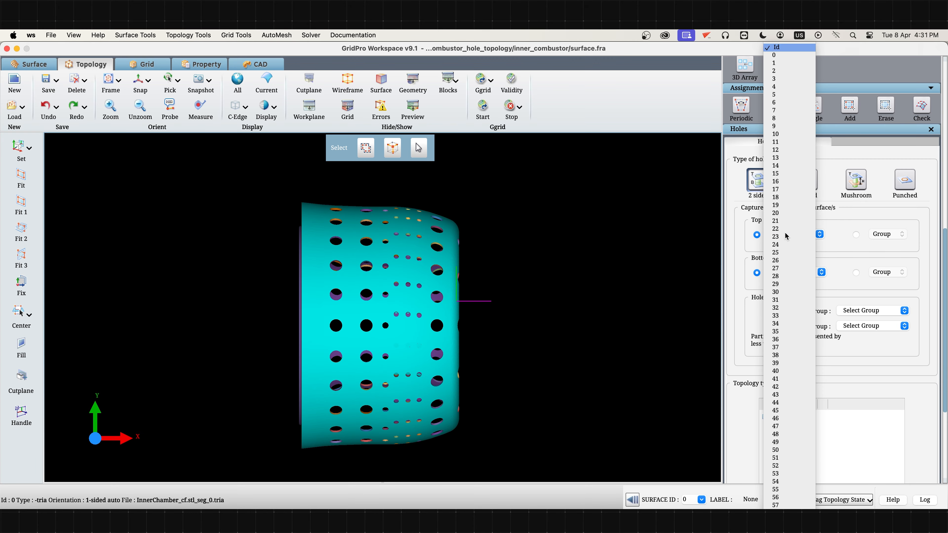
left_click(782, 56)
- Make the opposite wall of the combustor the current surface and set the bottom surface ID to 2
left_click_drag(374, 350, 797, 275)
right_click(556, 299)
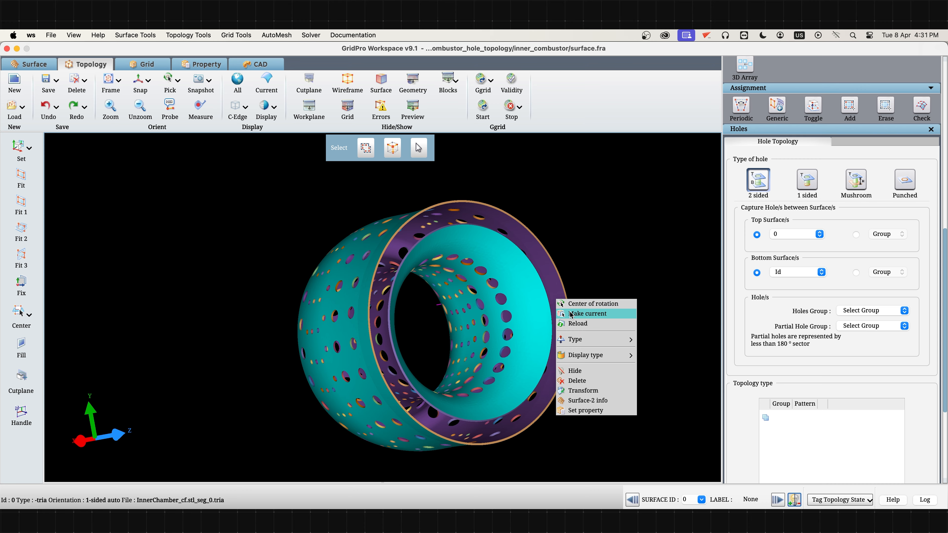
left_click(574, 314)
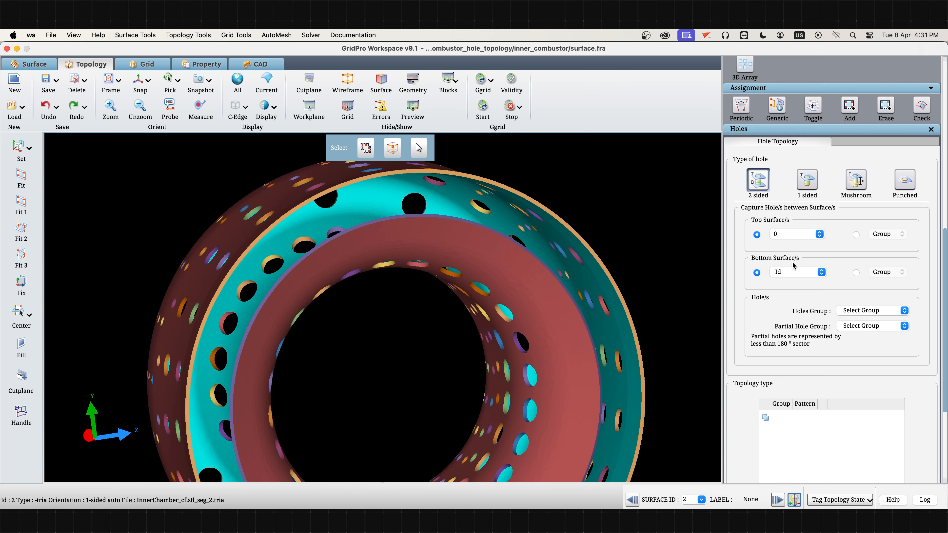
left_click(795, 271)
left_click(793, 75)
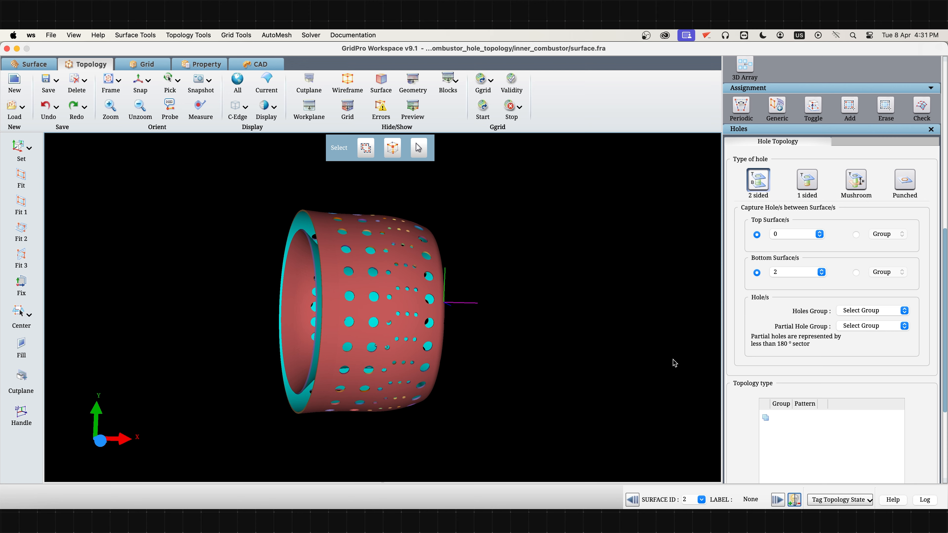
- Switch the top and bottom surfaces to Group selection, look through the group choices, and return both to selection by ID
scroll(841, 208, "up", 10)
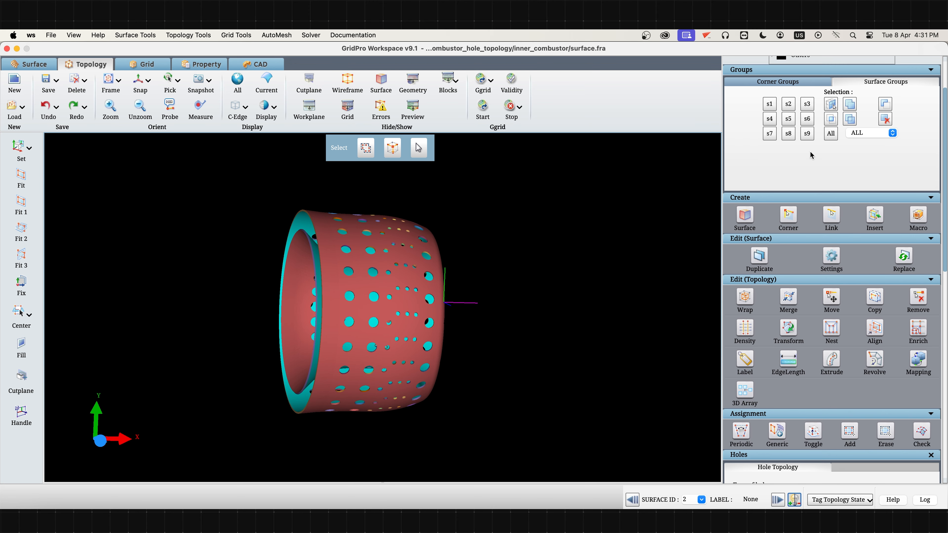
scroll(934, 416, "down", 5)
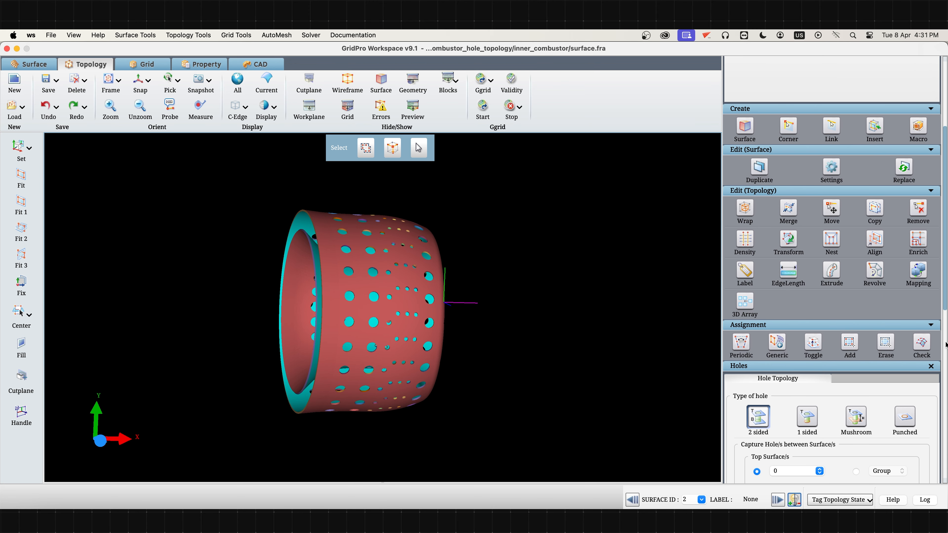
scroll(946, 313, "down", 8)
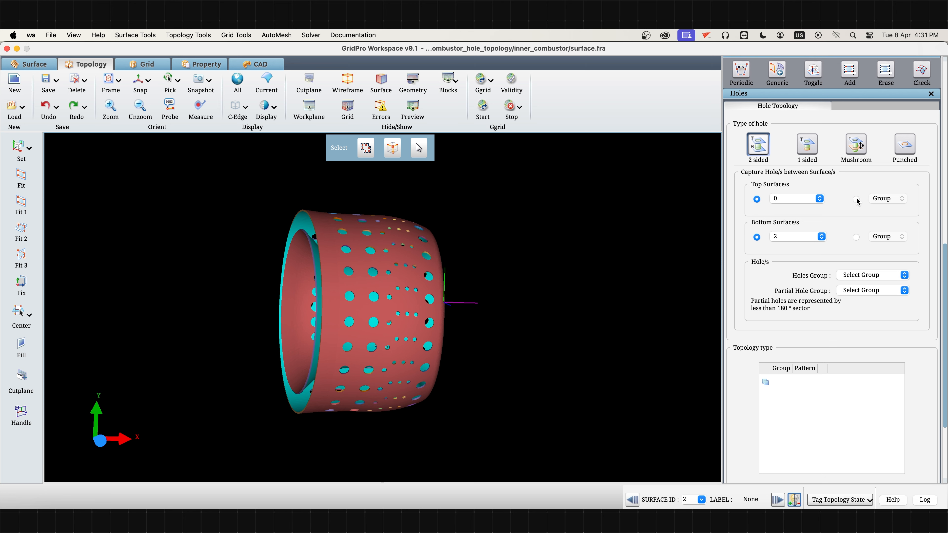
left_click(856, 198)
left_click(856, 237)
left_click(881, 199)
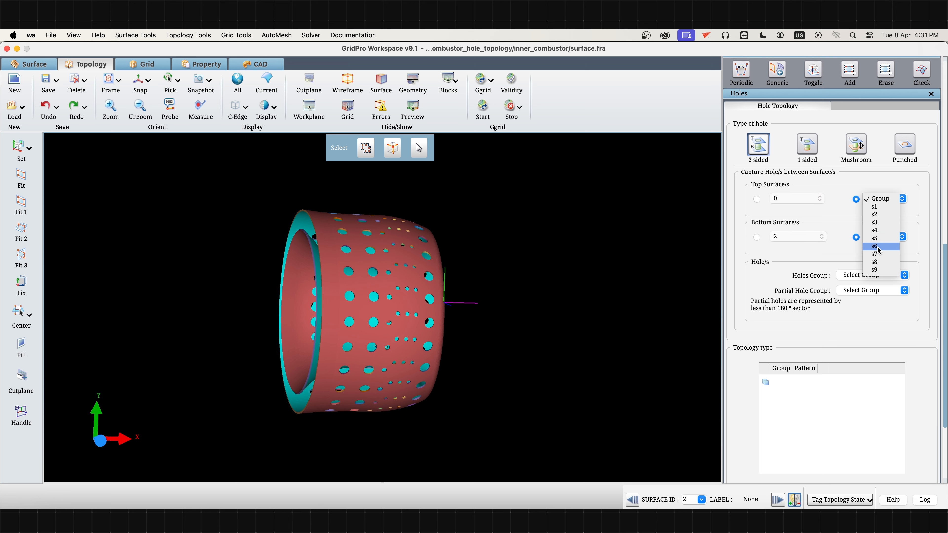
left_click(880, 198)
left_click(882, 237)
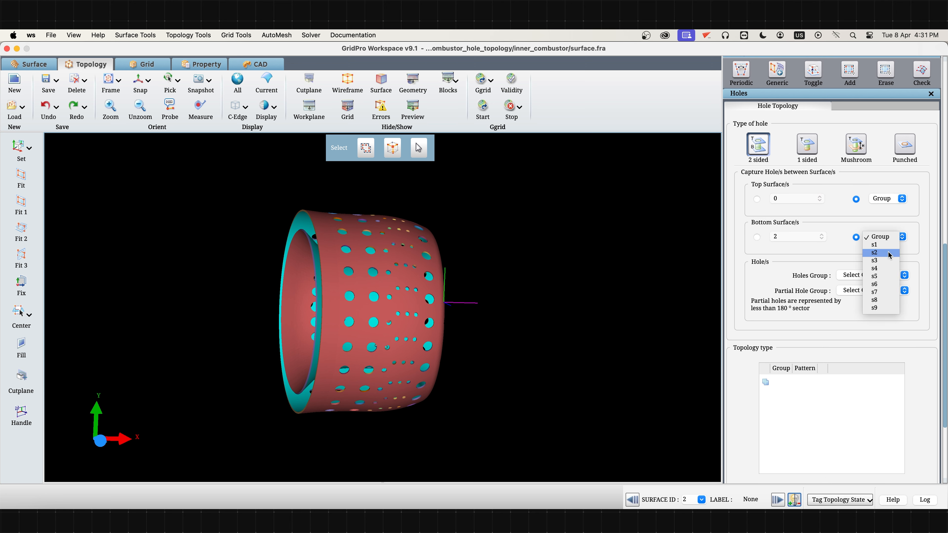
left_click(881, 236)
left_click(756, 199)
left_click(757, 236)
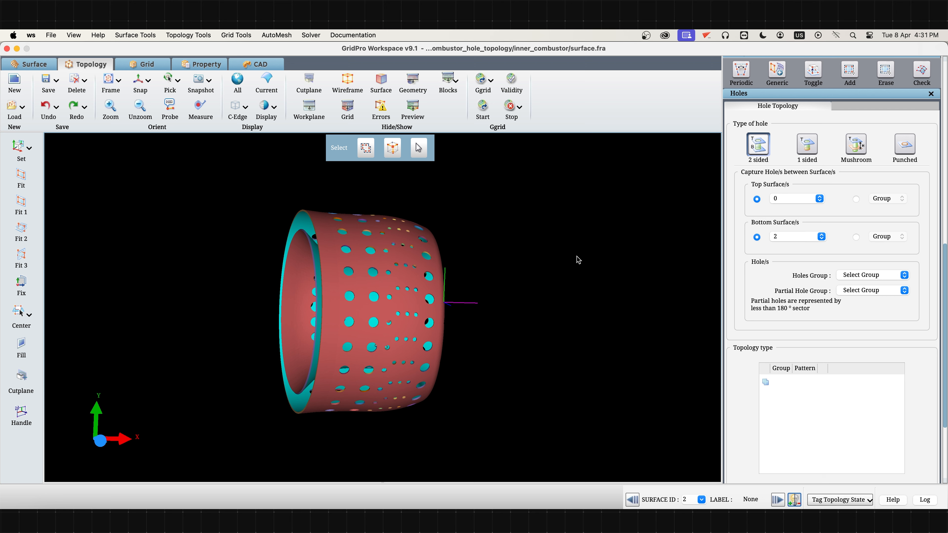
- Highlight surface group s1 on the full combustor and examine which hole rows it contains
left_click_drag(947, 322, 893, 121)
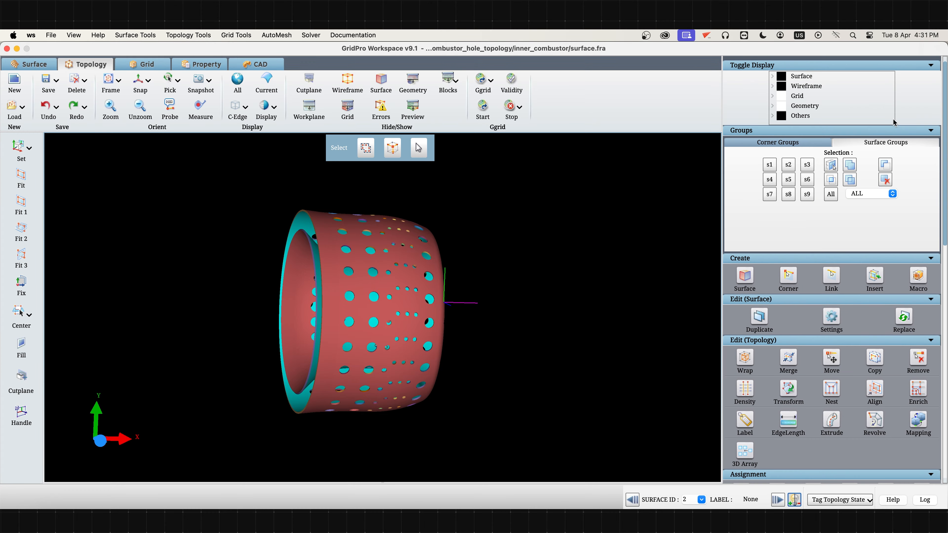
left_click(771, 170)
mouse_move(604, 314)
left_mouse_down()
mouse_move(575, 258)
mouse_move(541, 350)
mouse_move(510, 356)
mouse_move(526, 347)
mouse_move(521, 299)
left_mouse_up()
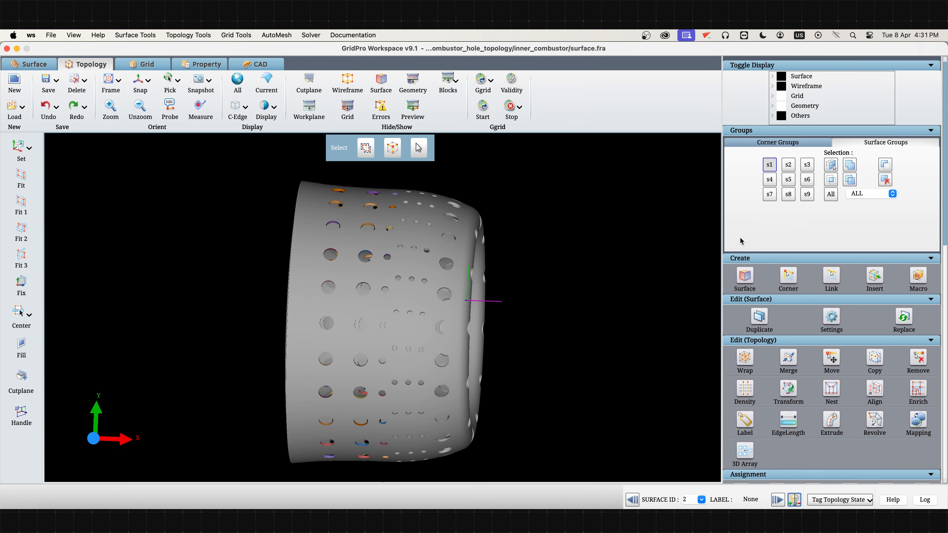